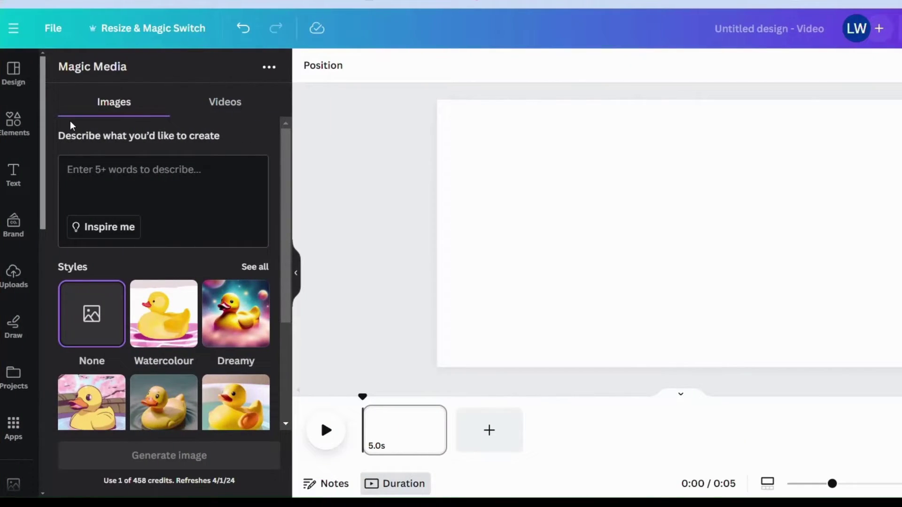
left_click(29, 448)
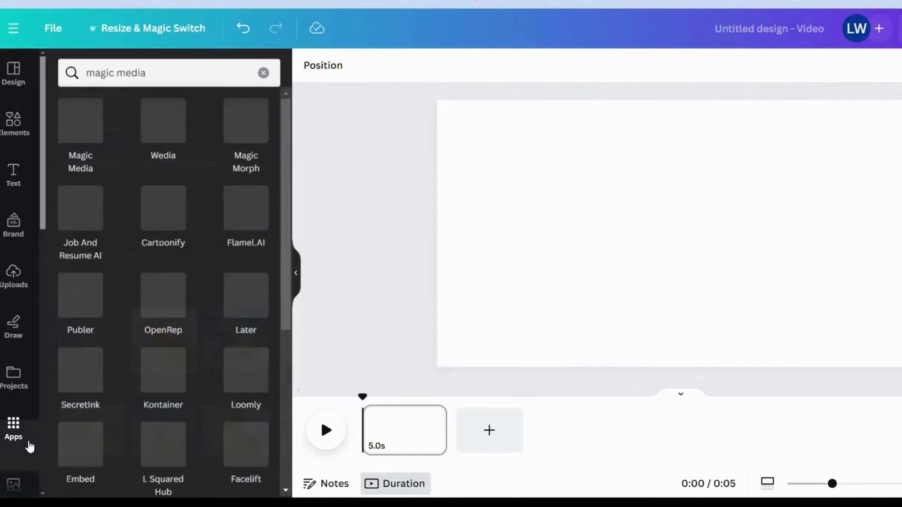
left_click(172, 83)
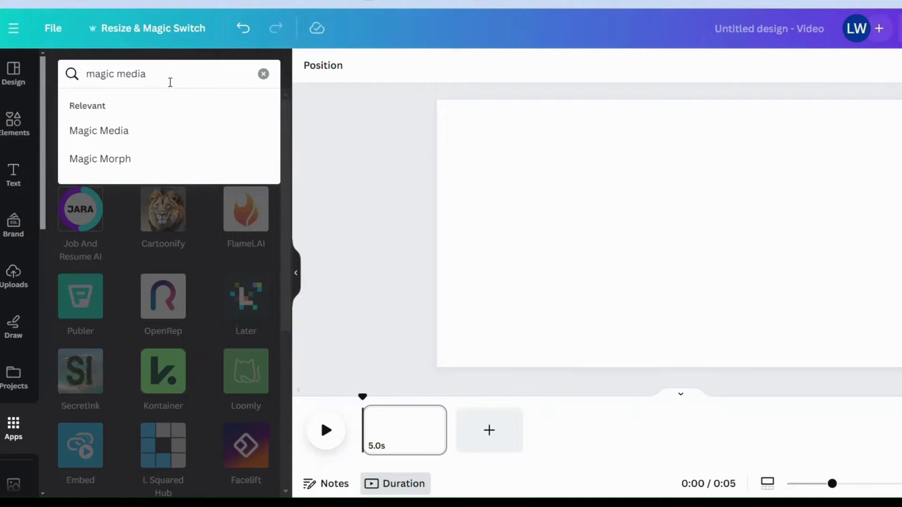
left_click(134, 140)
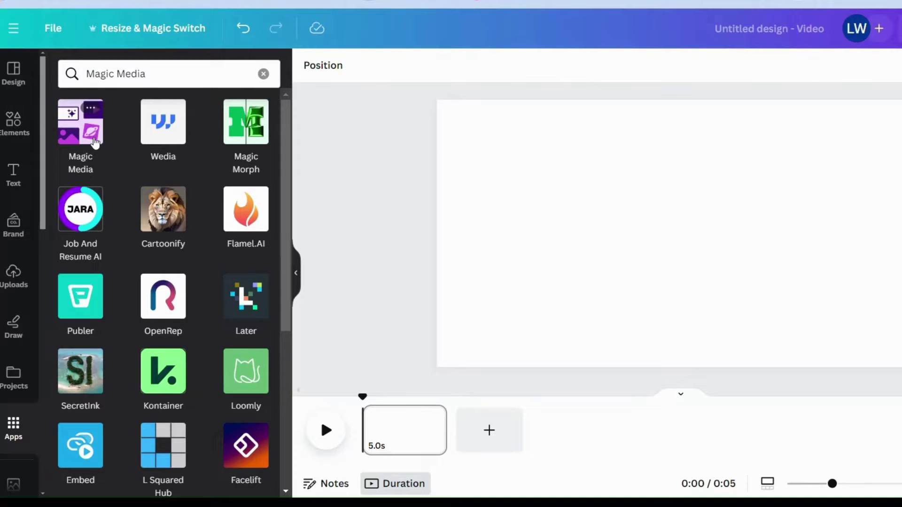
left_click(94, 141)
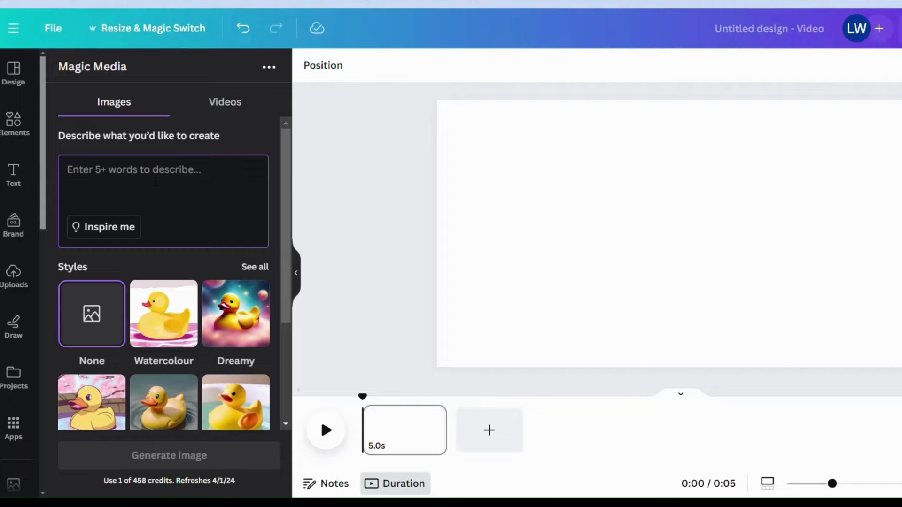
Paste the woman-in-white-sweatshirt prompt into Magic Media and generate four AI portraits.
key("ctrl+v")
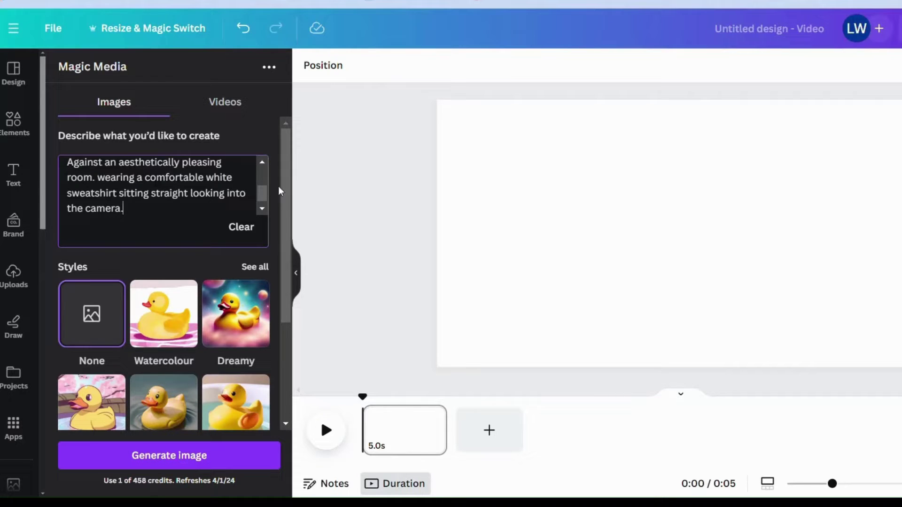
mouse_move(262, 194)
left_mouse_down()
mouse_move(263, 182)
mouse_move(264, 208)
left_mouse_up()
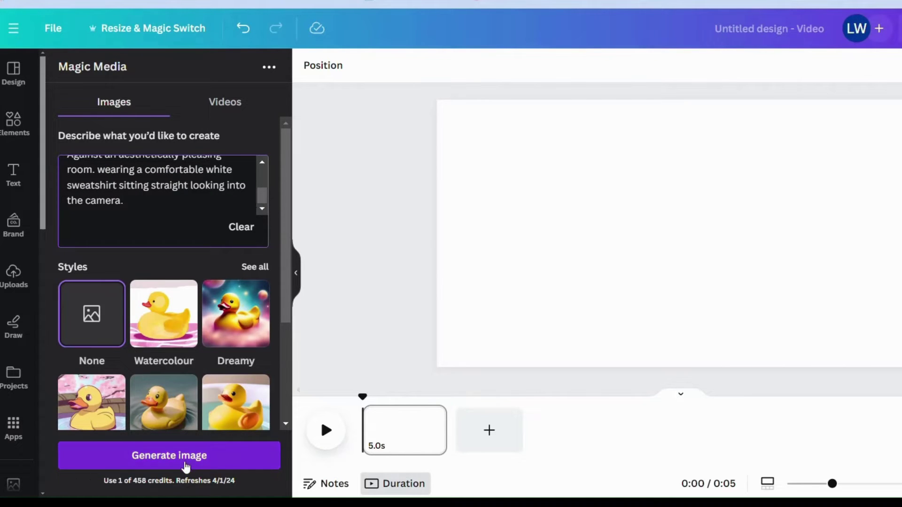
left_click(185, 467)
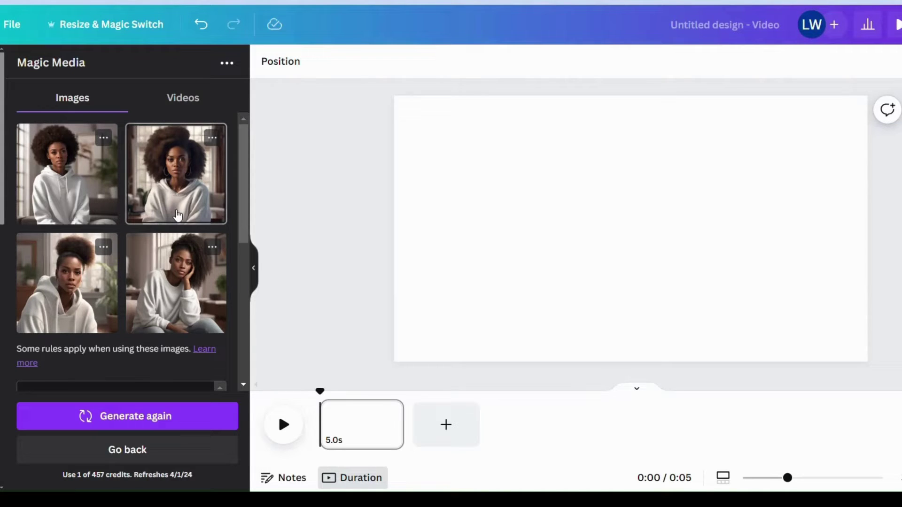
Add the second generated portrait to the page, then adjust its zoom and position.
left_click(178, 215)
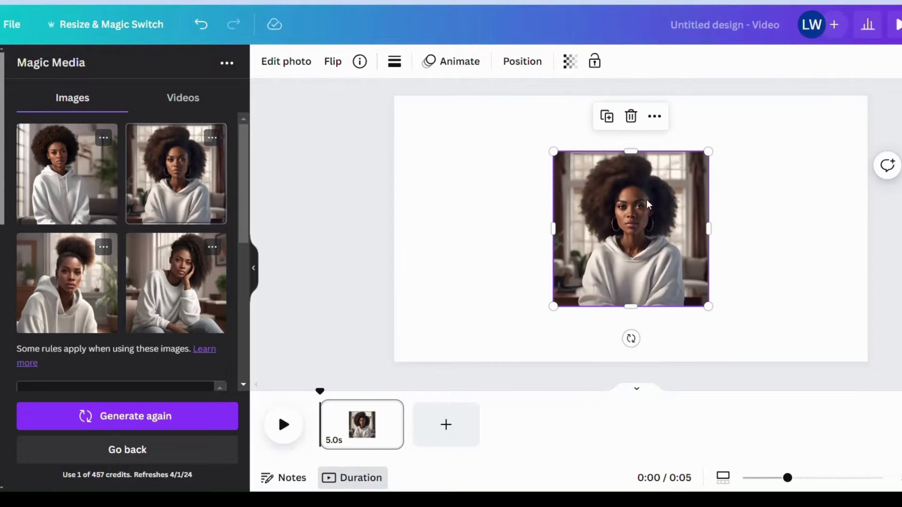
left_click_drag(648, 220, 550, 191)
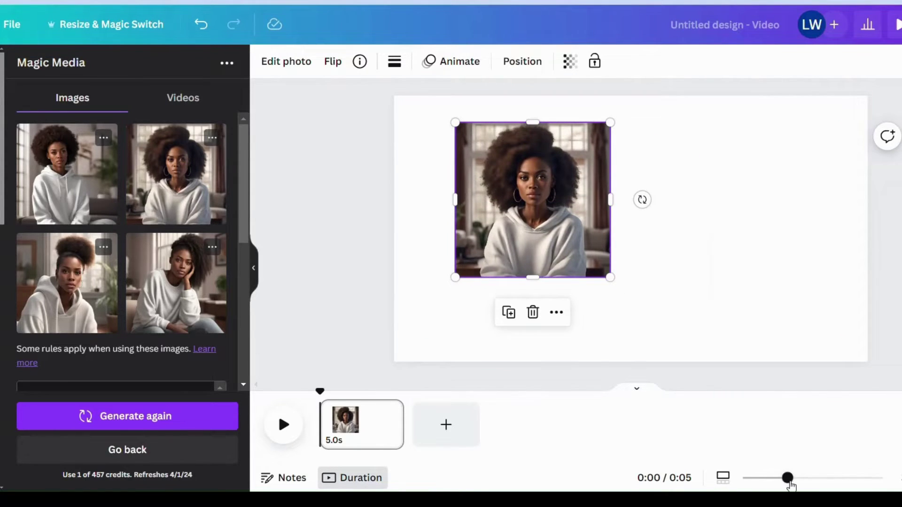
left_click_drag(788, 477, 815, 478)
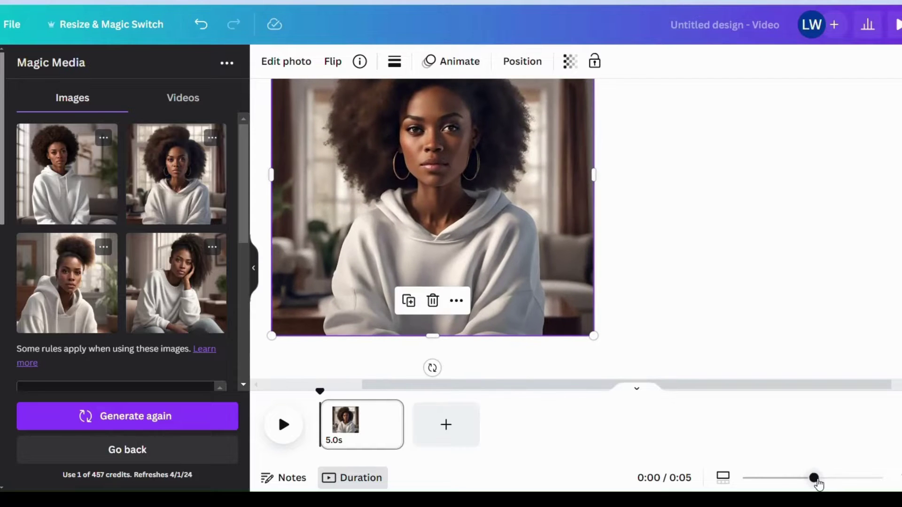
left_click_drag(546, 258, 679, 277)
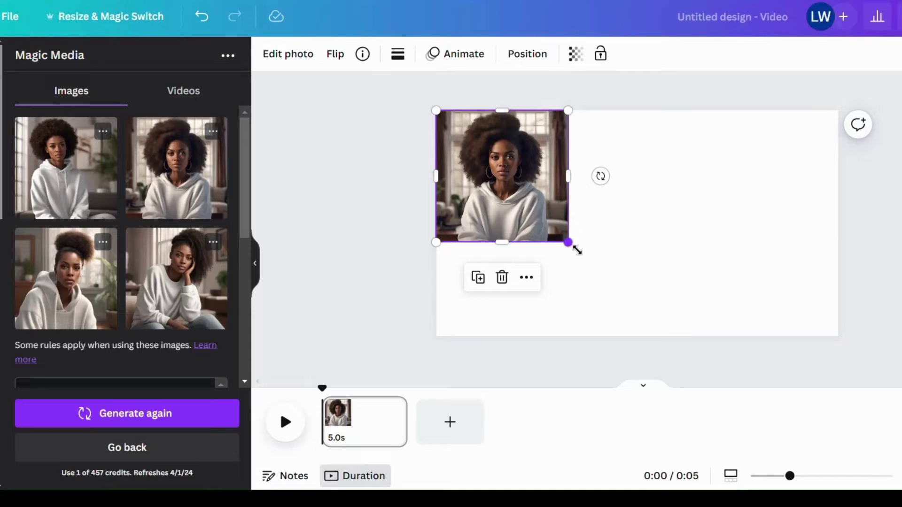
left_click_drag(547, 207, 680, 215)
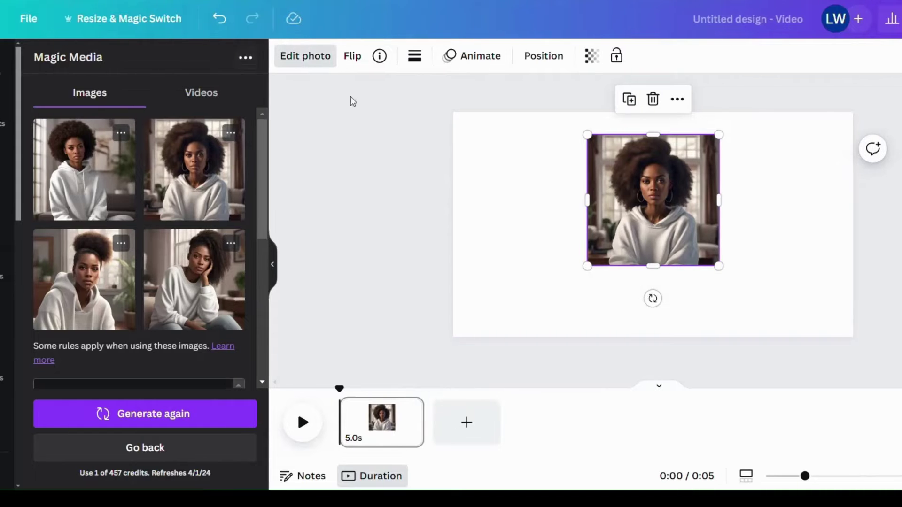
left_click_drag(686, 236, 552, 212)
left_click_drag(585, 244, 703, 326)
left_click_drag(690, 245, 864, 247)
double_click(784, 235)
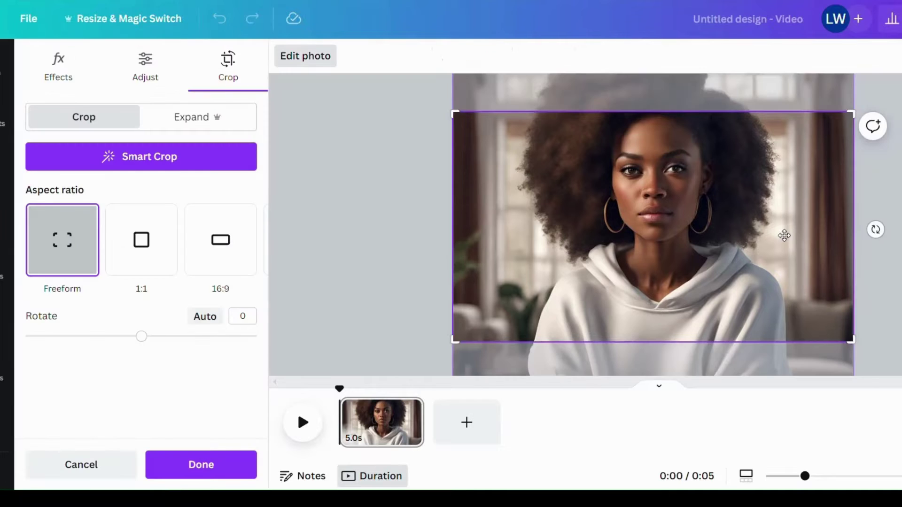
left_click_drag(784, 235, 784, 282)
key("Return")
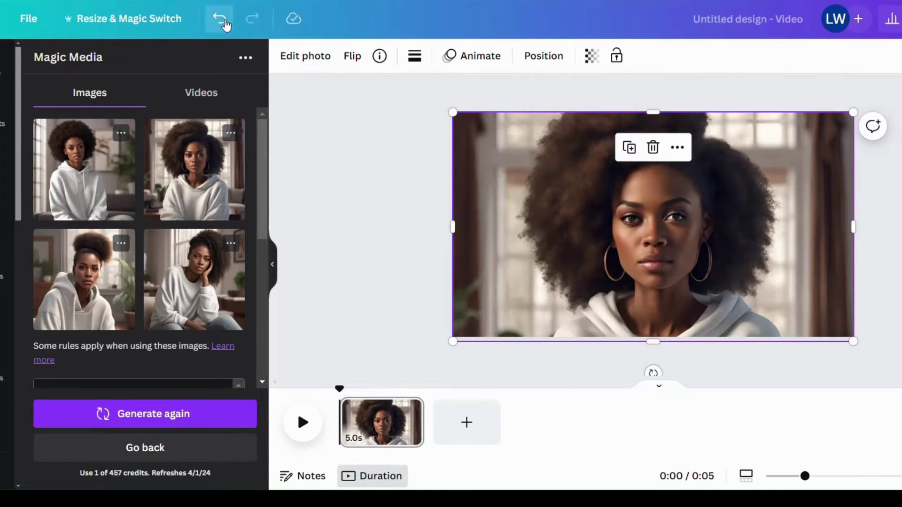
left_click(220, 19)
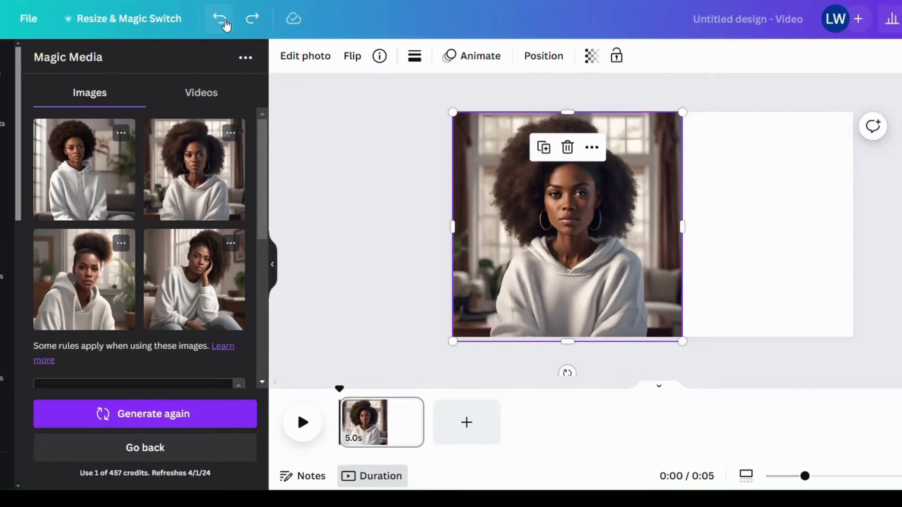
left_click(221, 19)
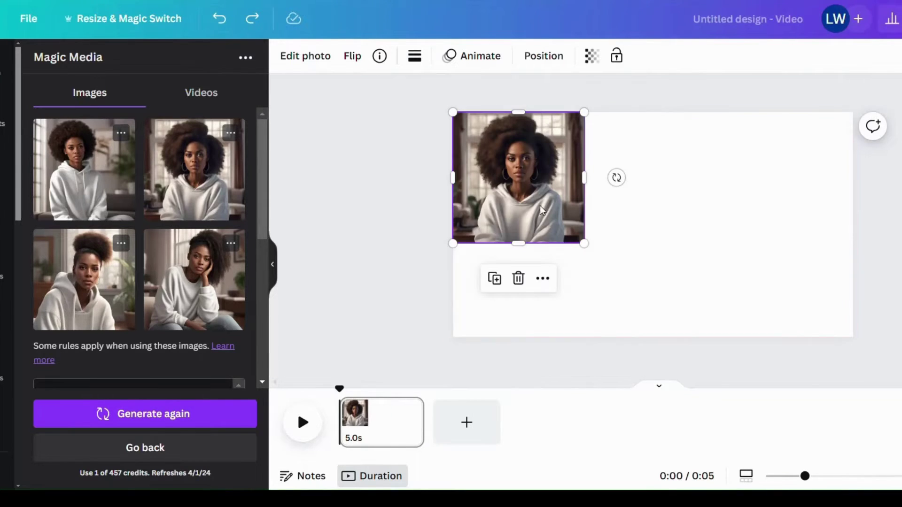
left_click_drag(542, 210, 629, 245)
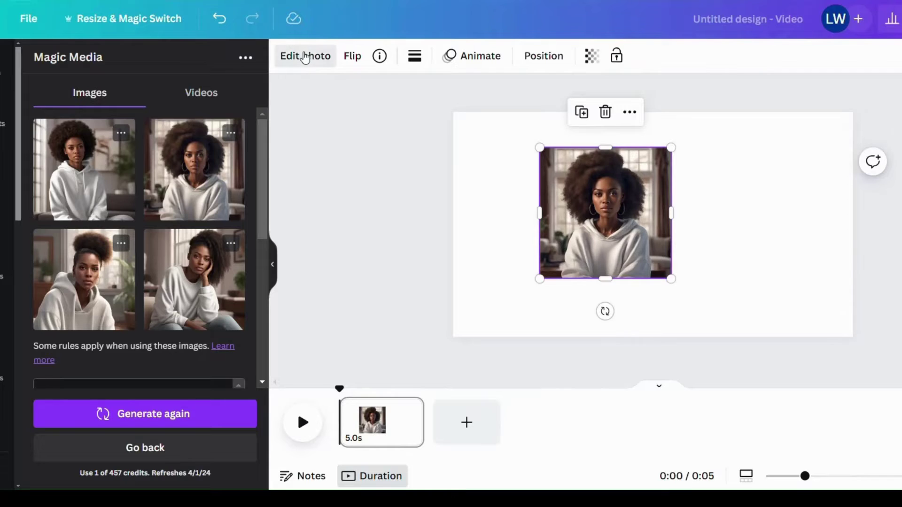
Open Magic Expand on the portrait and pick the 16:9 expansion size.
left_click(305, 58)
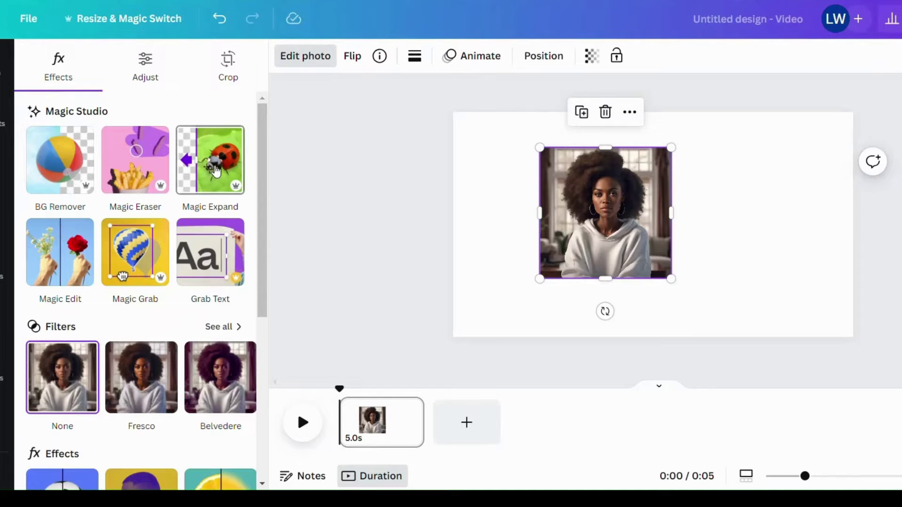
left_click(214, 171)
mouse_move(225, 207)
left_click(258, 212)
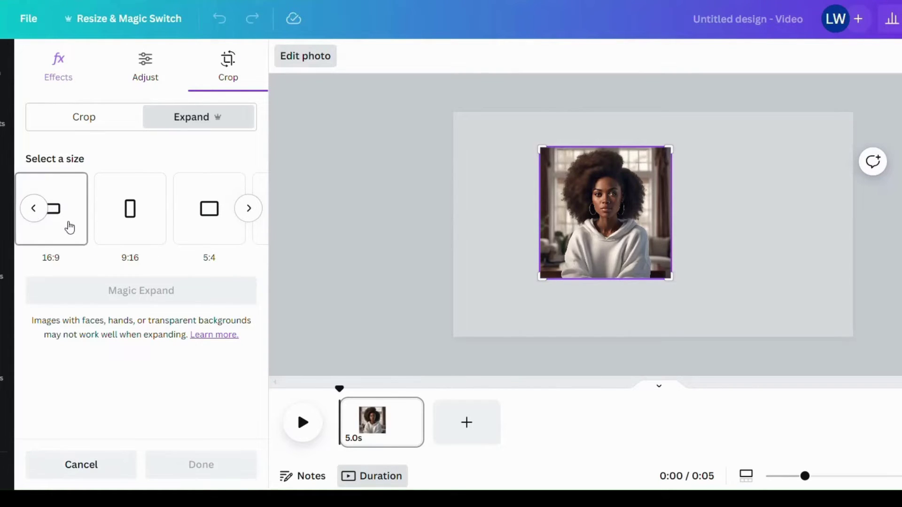
left_click(69, 225)
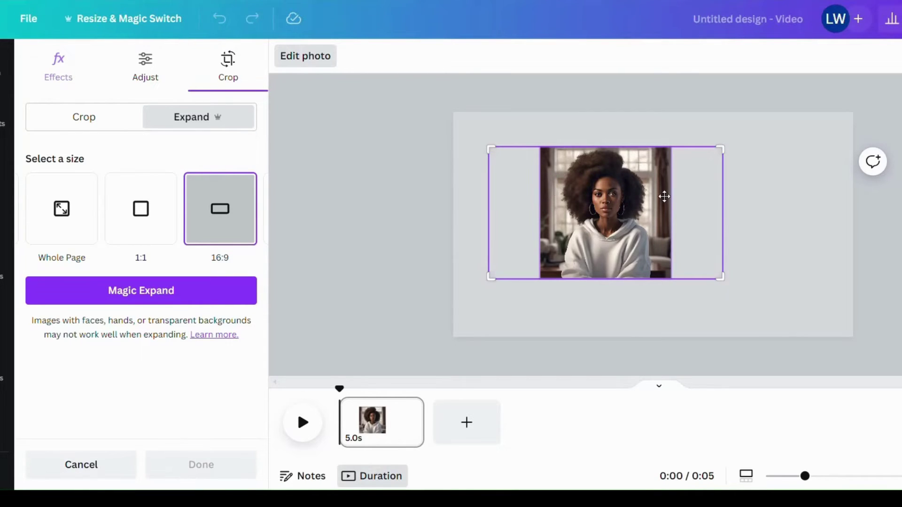
Run Magic Expand, compare the four widened results, and select the fourth.
left_click(177, 295)
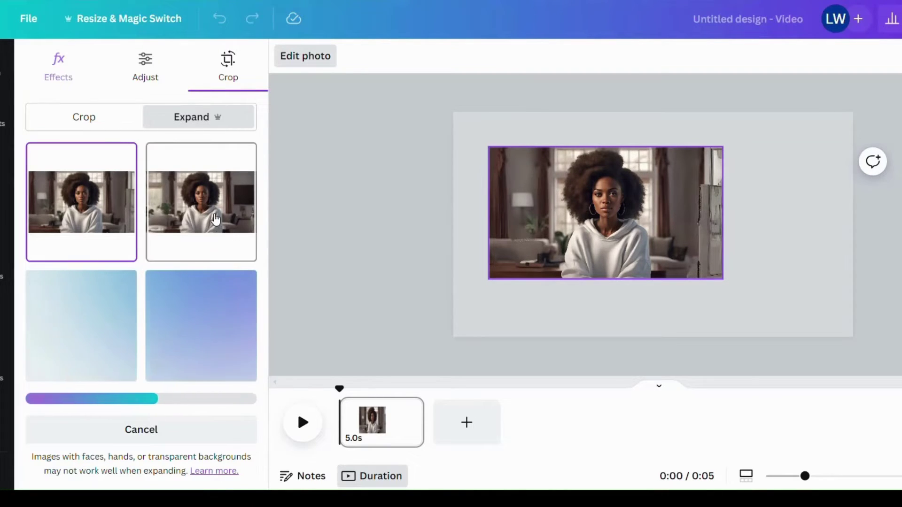
left_click(215, 218)
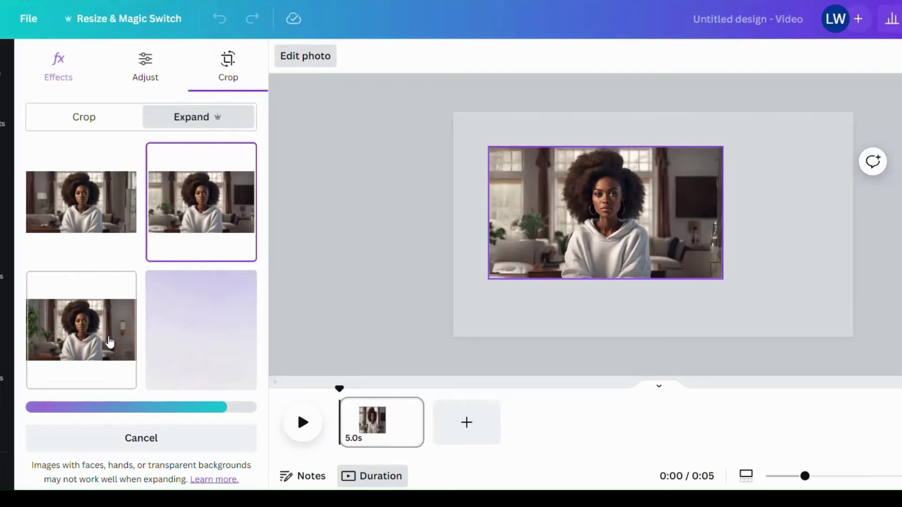
left_click(108, 343)
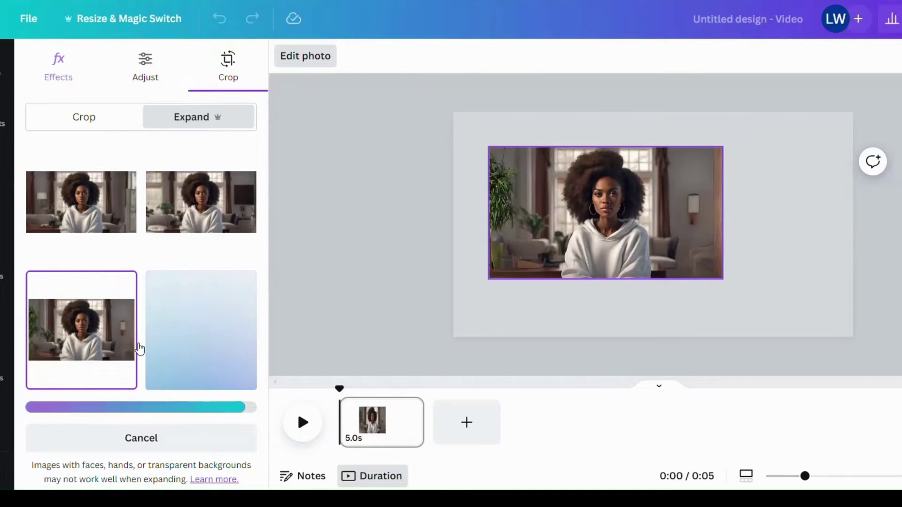
left_click(165, 336)
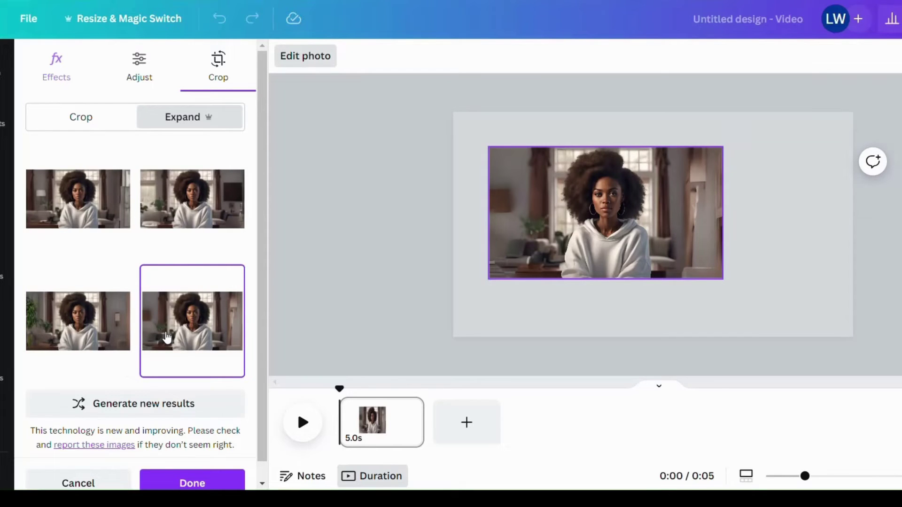
left_click(226, 208)
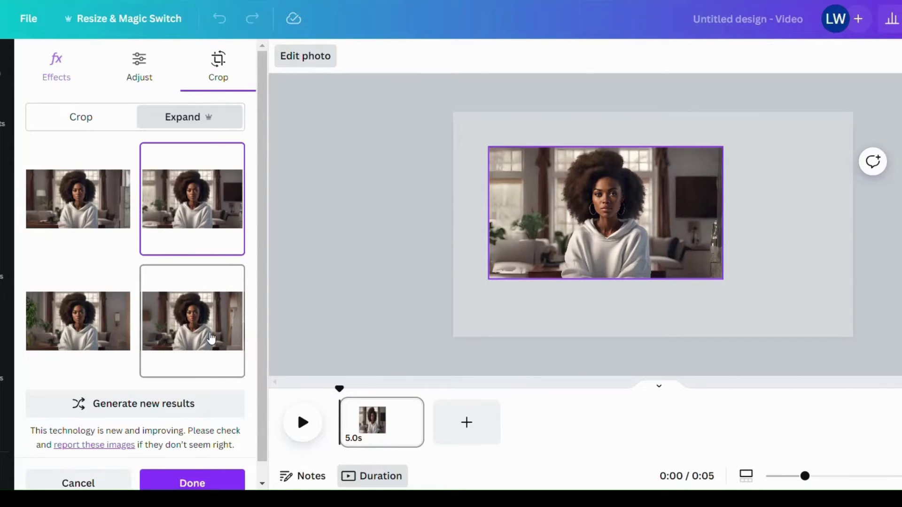
left_click(212, 339)
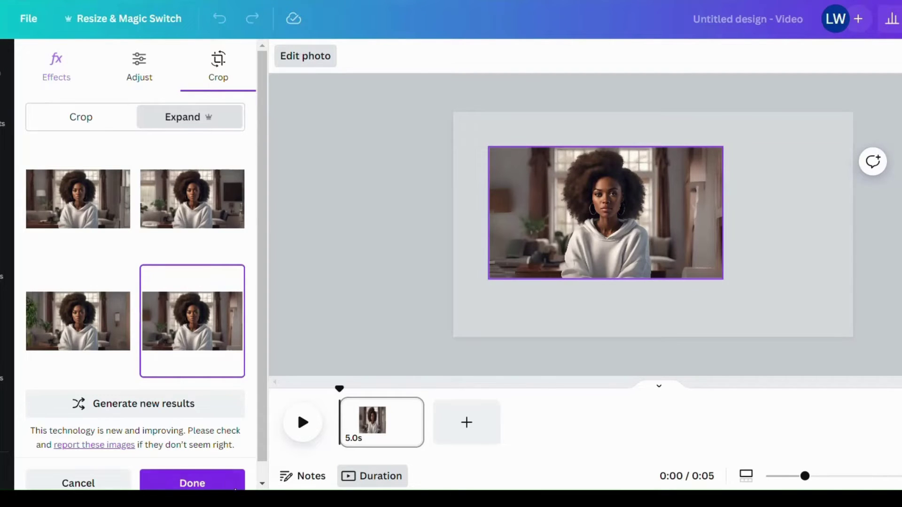
Apply the chosen expansion, enlarge it to 1,307 by 735 to fill the page, and deselect it.
left_click(221, 488)
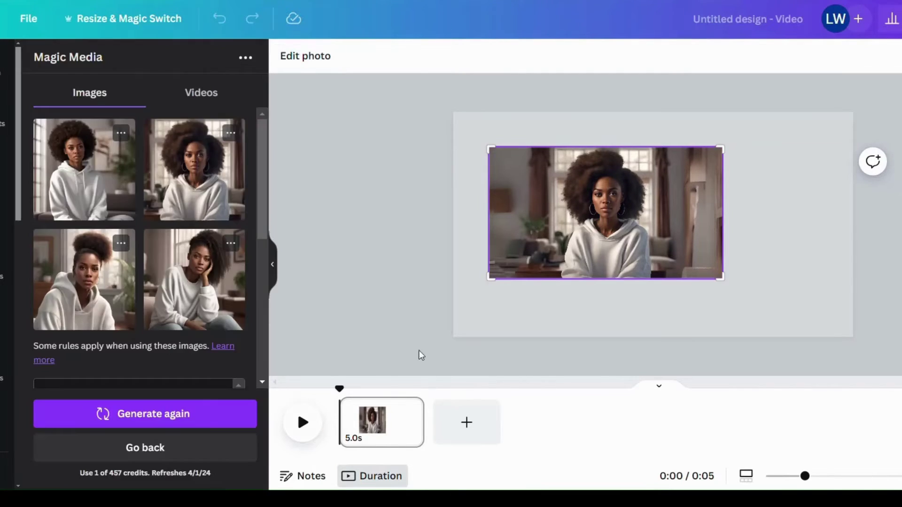
left_click_drag(660, 256, 622, 171)
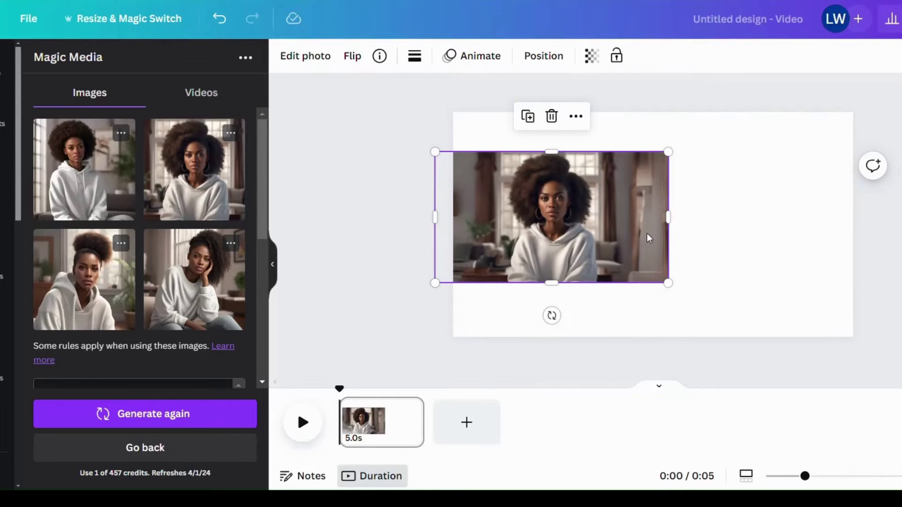
left_click_drag(643, 240, 663, 199)
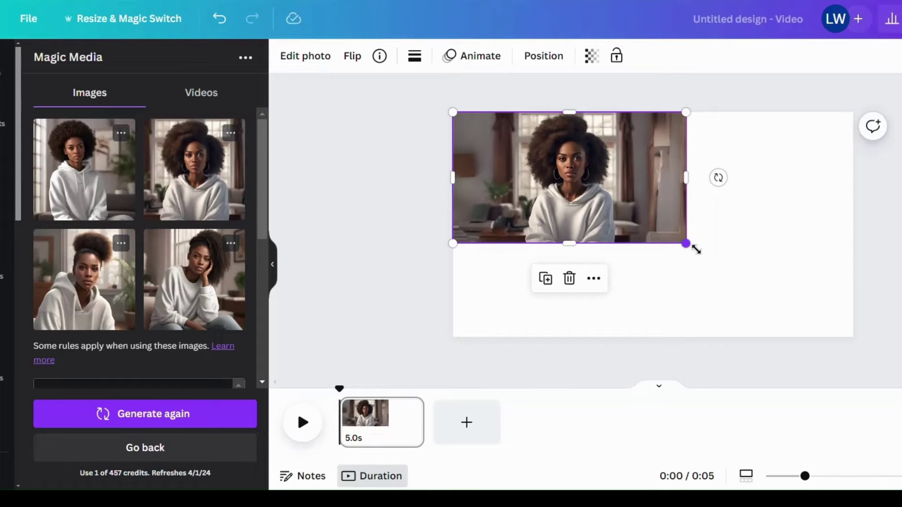
left_click_drag(689, 245, 871, 311)
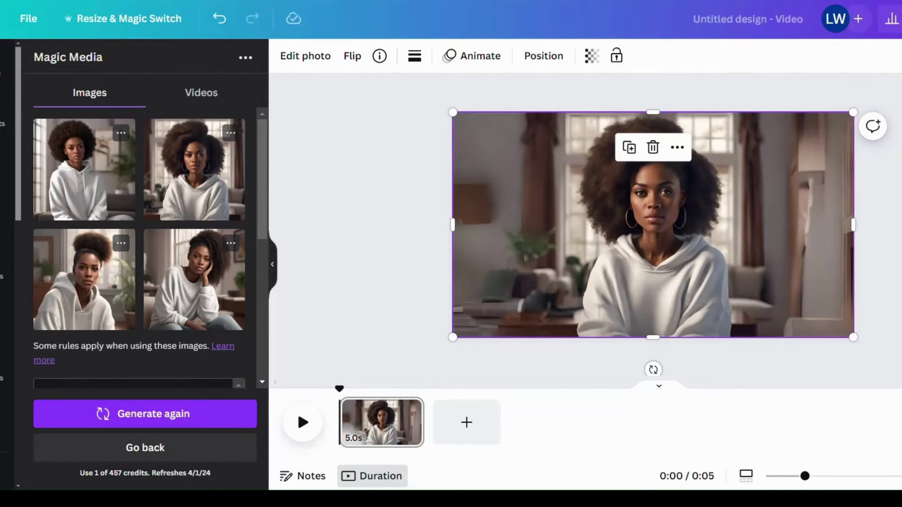
key("Escape")
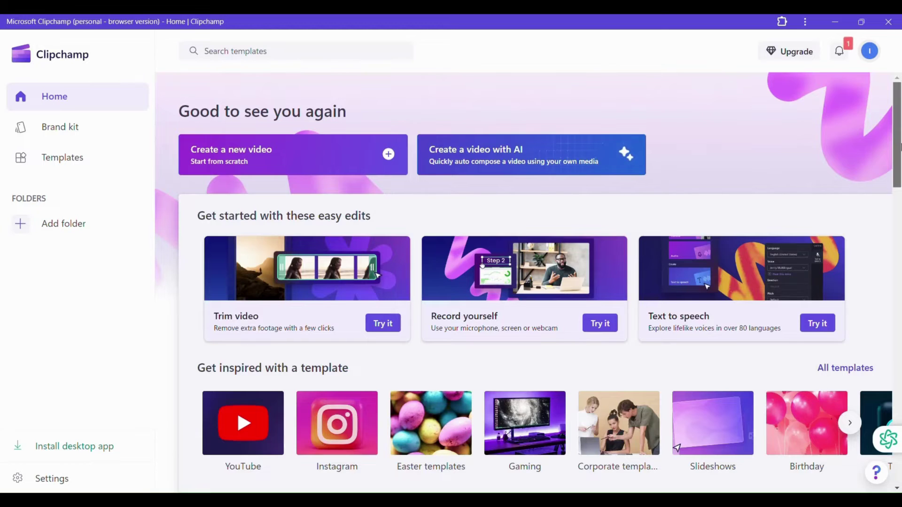
scroll(768, 263, "down", 1)
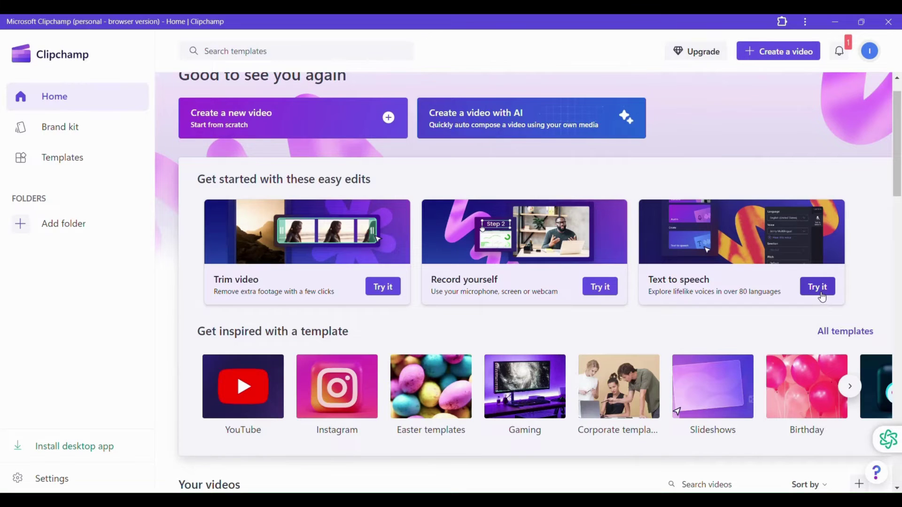
Start a new Clipchamp video and add a 5-second text-to-speech clip to the timeline.
left_click(820, 294)
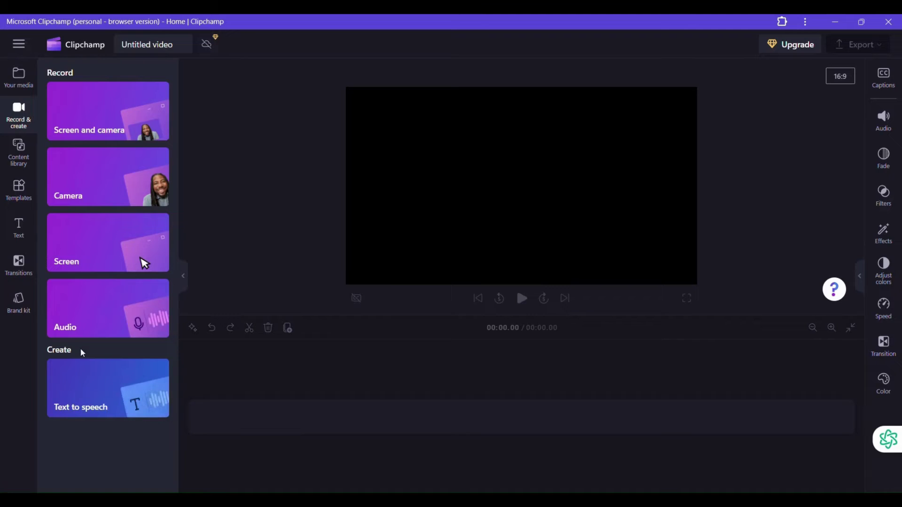
left_click(104, 403)
Open the speech clip's settings and set its language to English (United States).
left_click(298, 427)
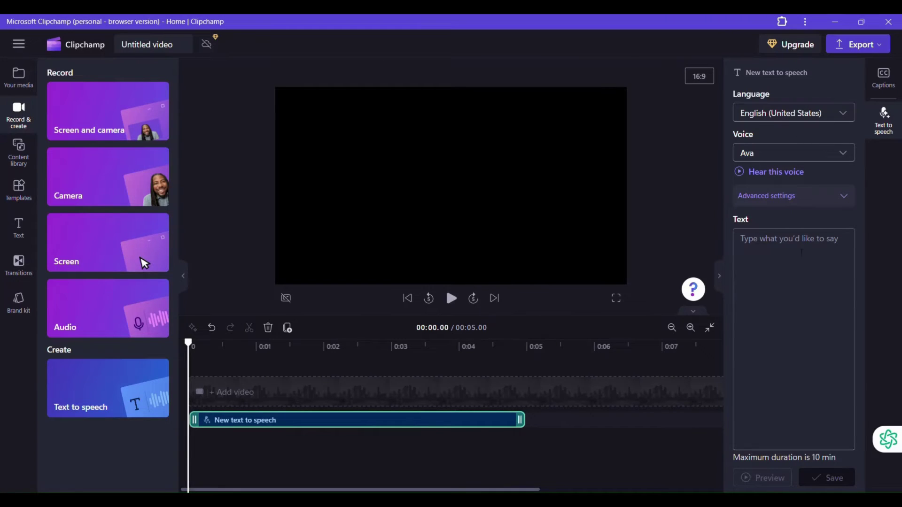
left_click(844, 115)
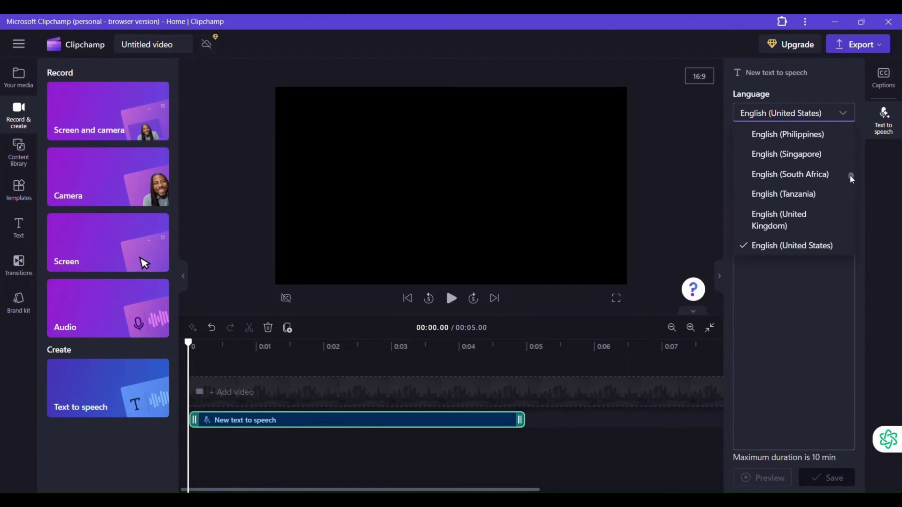
left_click_drag(849, 176, 849, 134)
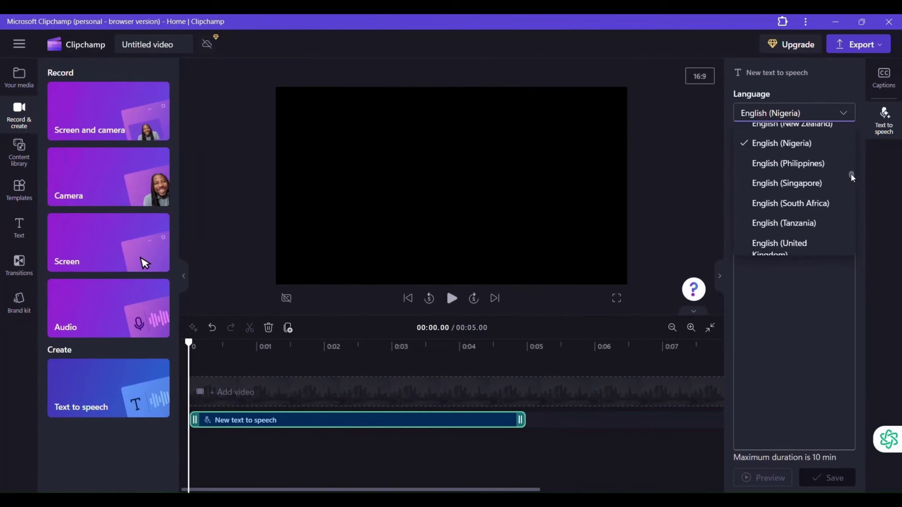
scroll(850, 174, "down", 1)
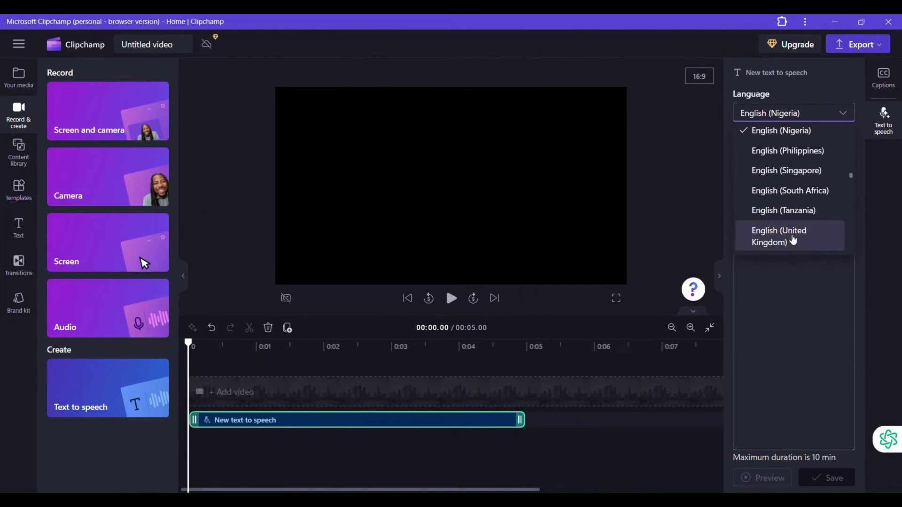
scroll(850, 177, "down", 1)
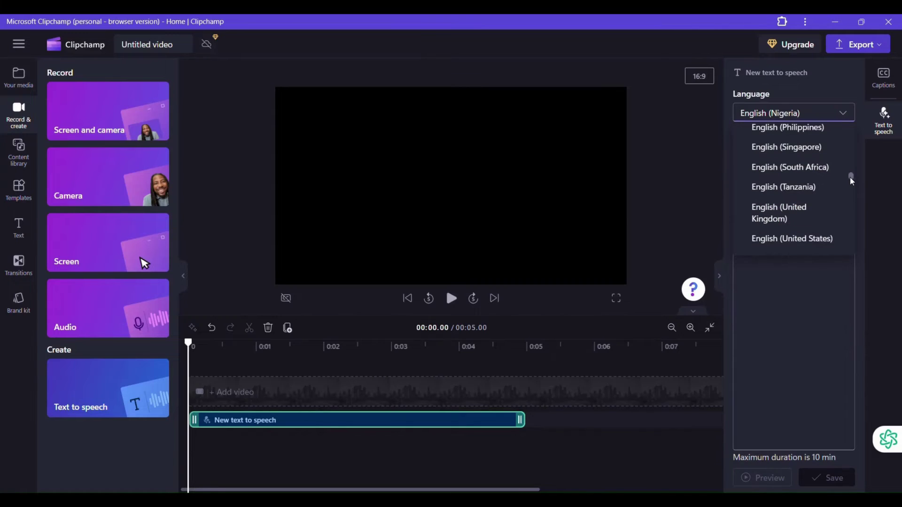
left_click(809, 238)
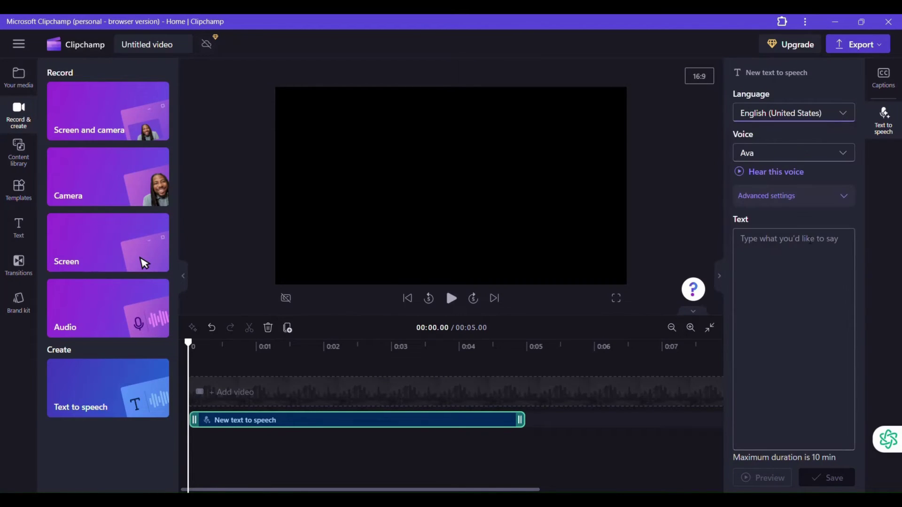
Change the speech voice from Ava to Elizabeth, briefly trying Ashley first.
left_click(840, 152)
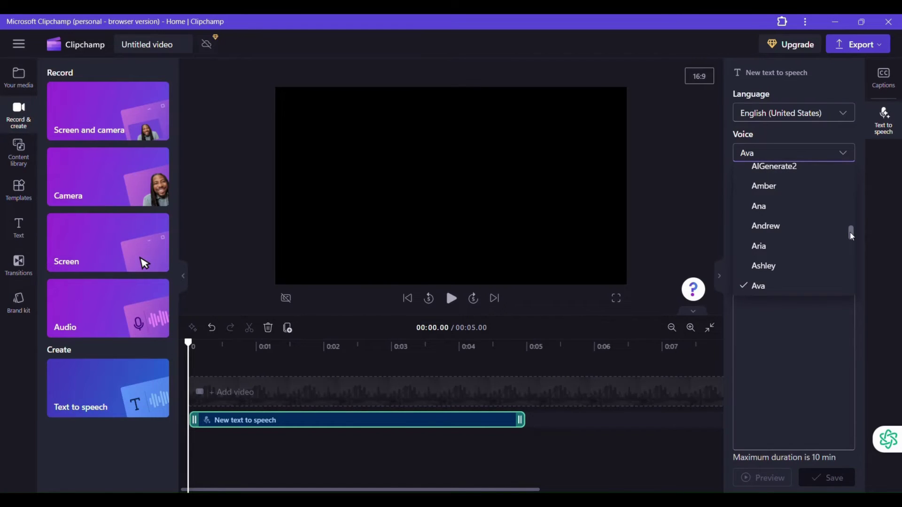
scroll(849, 232, "down", 1)
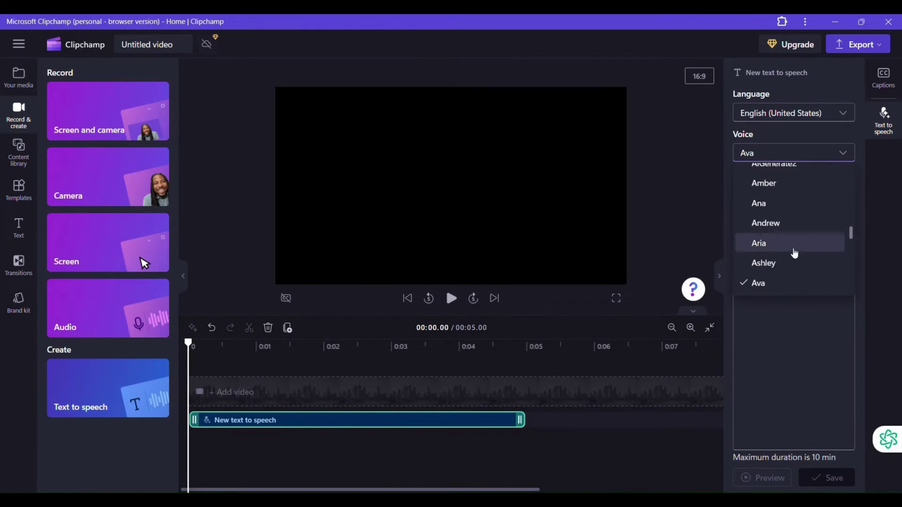
left_click(761, 262)
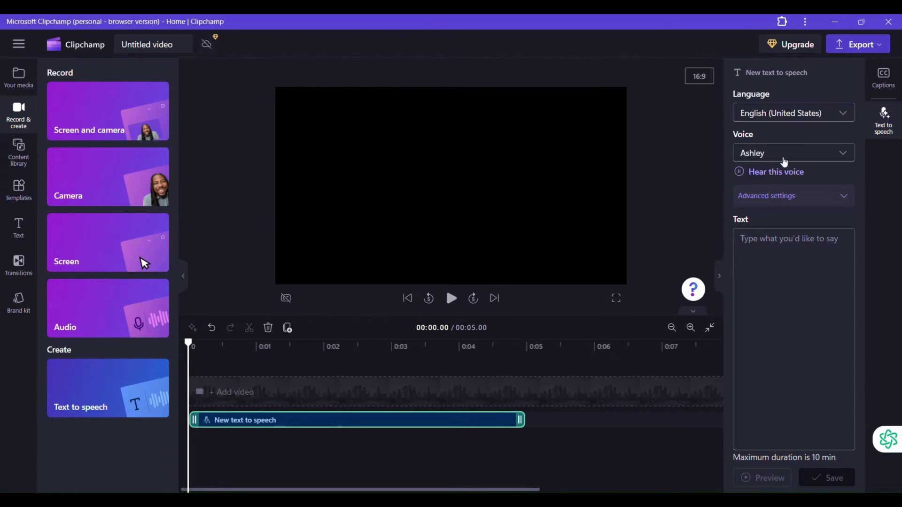
left_click(827, 153)
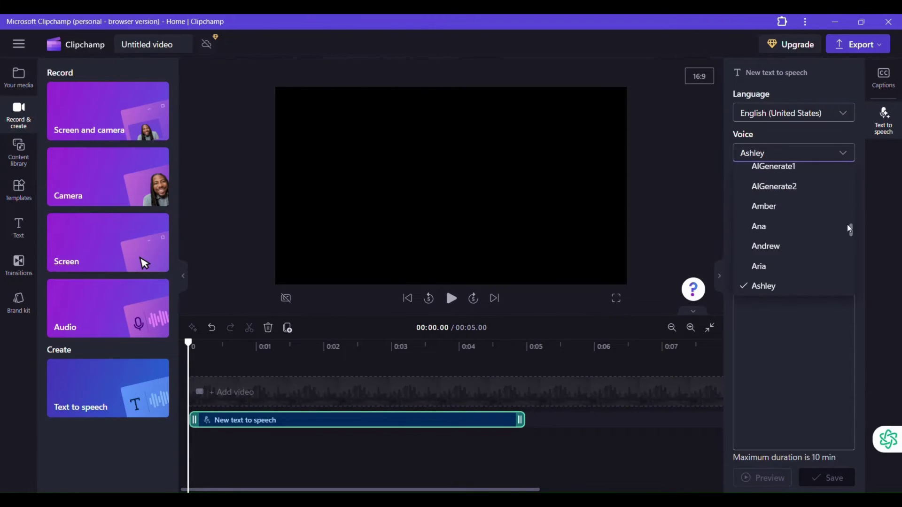
left_click_drag(849, 226, 850, 250)
left_click(765, 265)
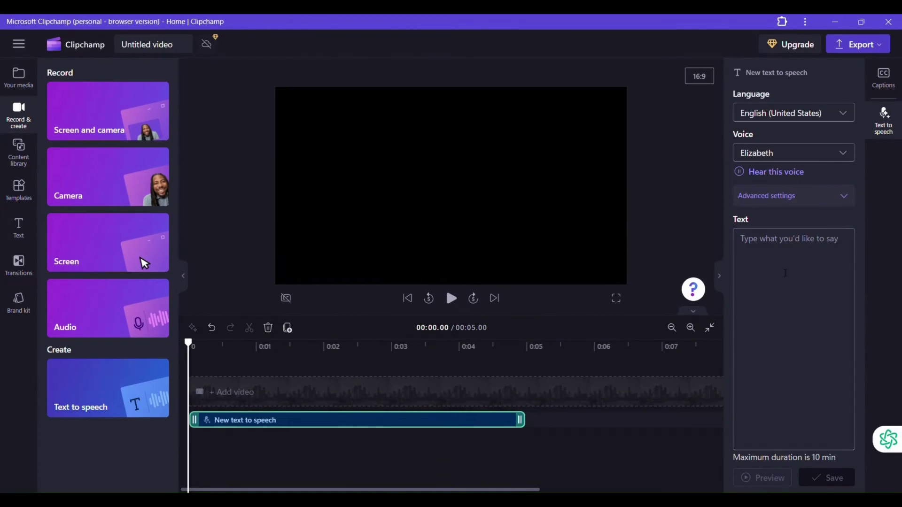
Enter the script 'Hi! I am Elizabeth you're welcome to my channel...' about beauty and tech.
left_click(762, 250)
type("Hi! I am Elizabeth you're welcome to my channel")
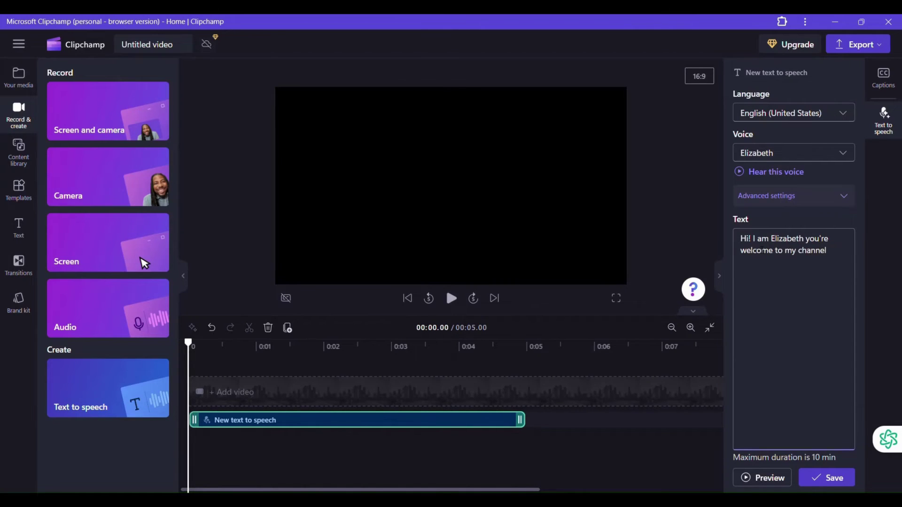
type(". I talk about all things beauty and tech")
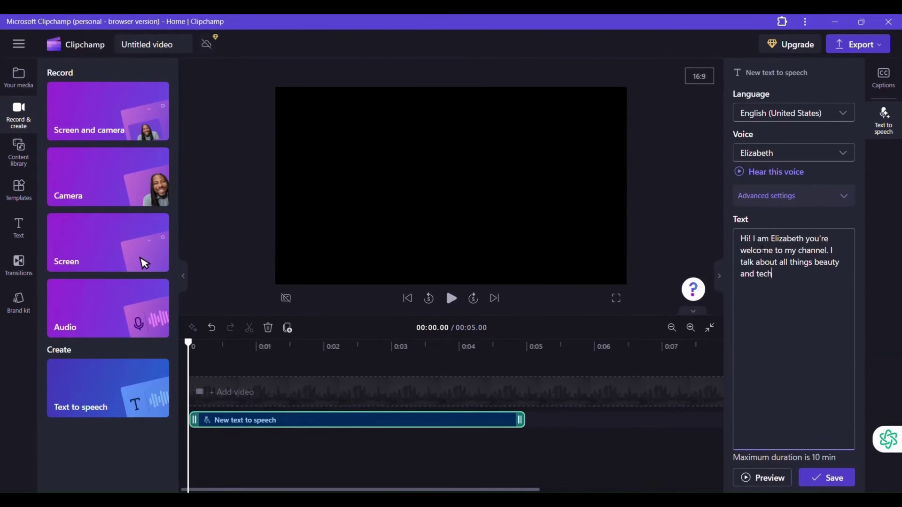
type(".")
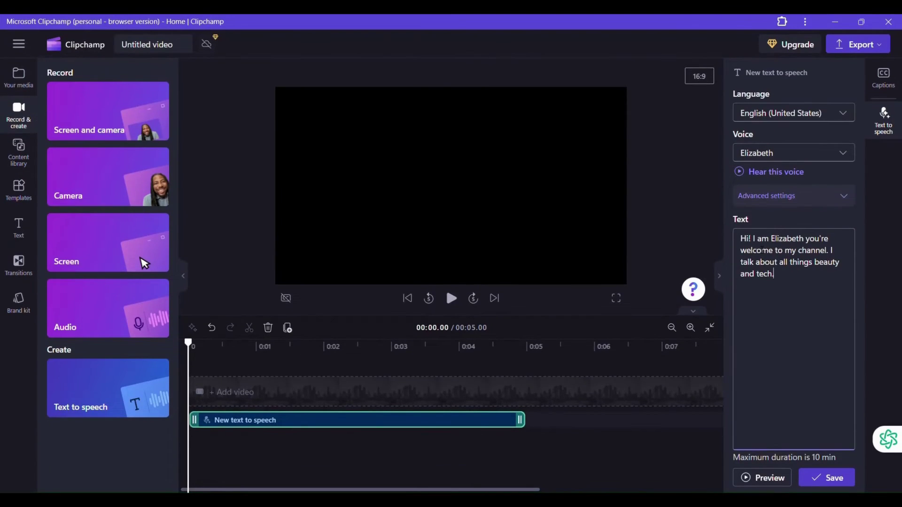
Save the script to generate the 7.65-second voiceover and play it back.
left_click(831, 479)
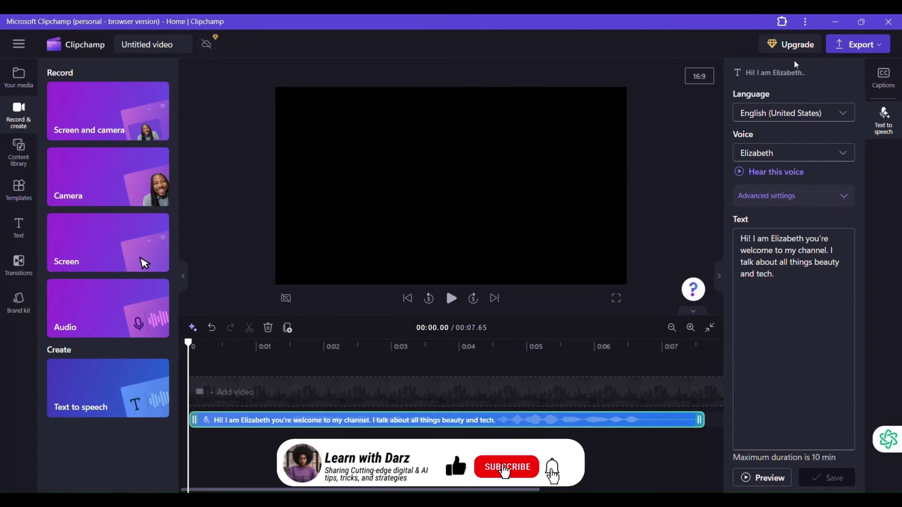
left_click(452, 301)
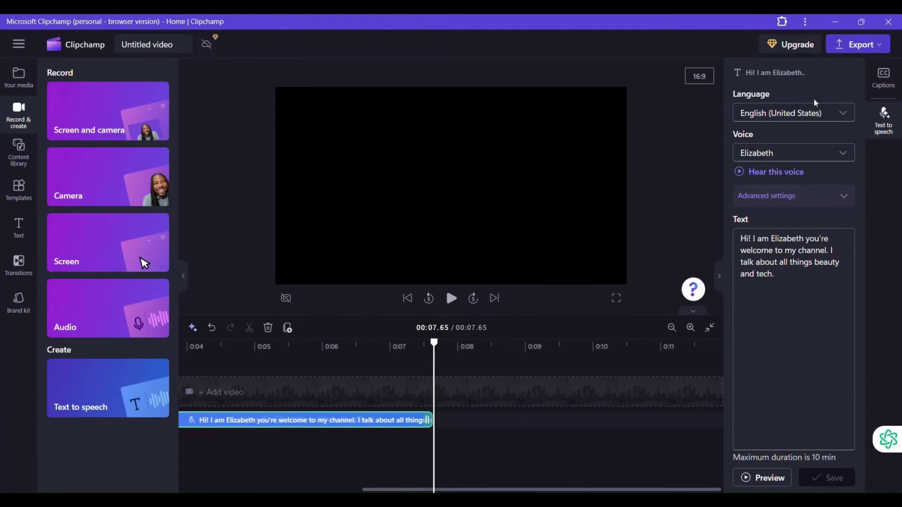
Bring up Clipchamp's Export dropdown to see the video quality options for the voiceover.
left_click(870, 51)
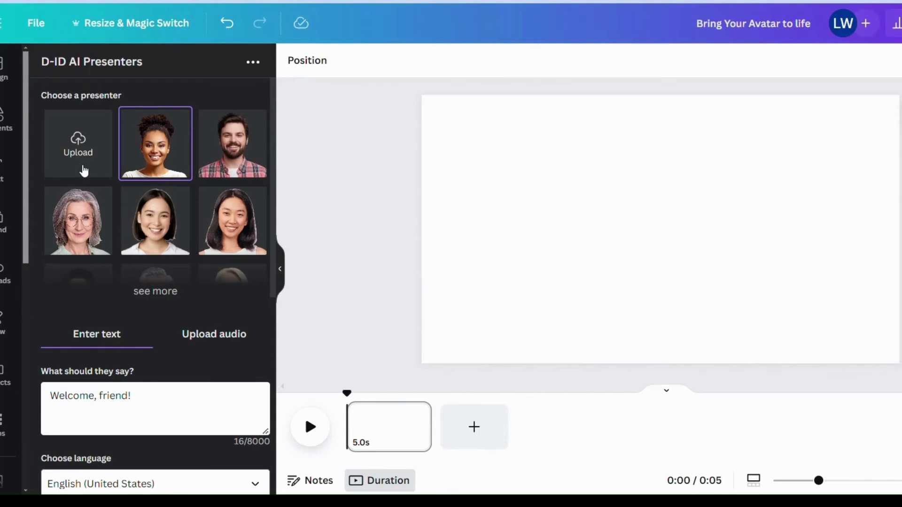
Upload the white-hoodie portrait to D-ID, select it as presenter, and choose the Upload audio option.
left_click(84, 171)
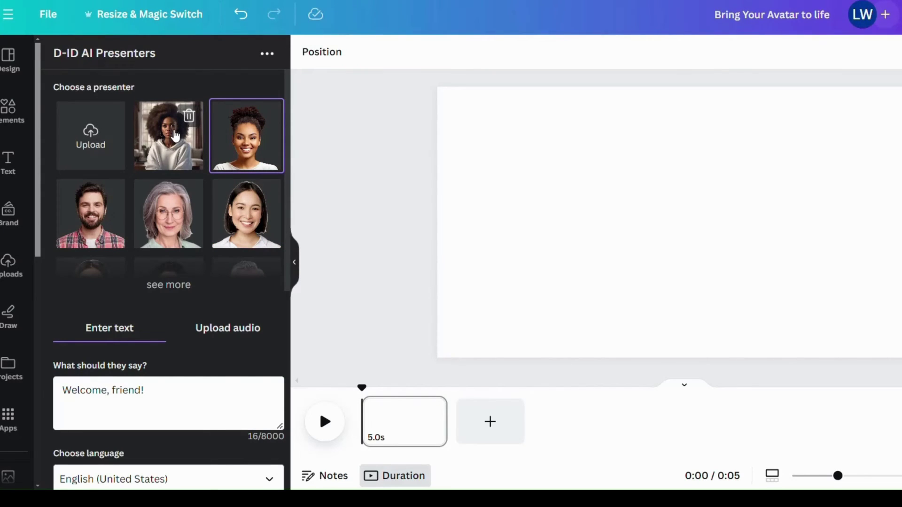
left_click(176, 136)
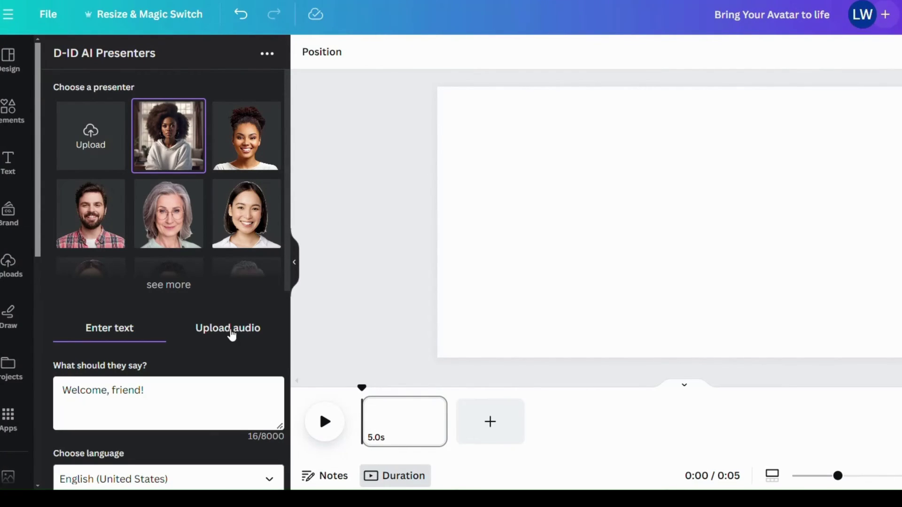
left_click(231, 331)
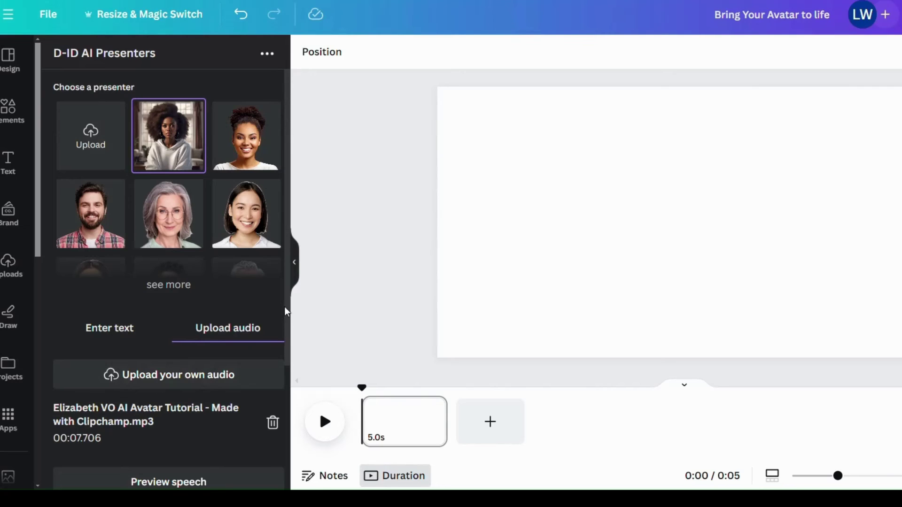
left_click_drag(288, 313, 290, 359)
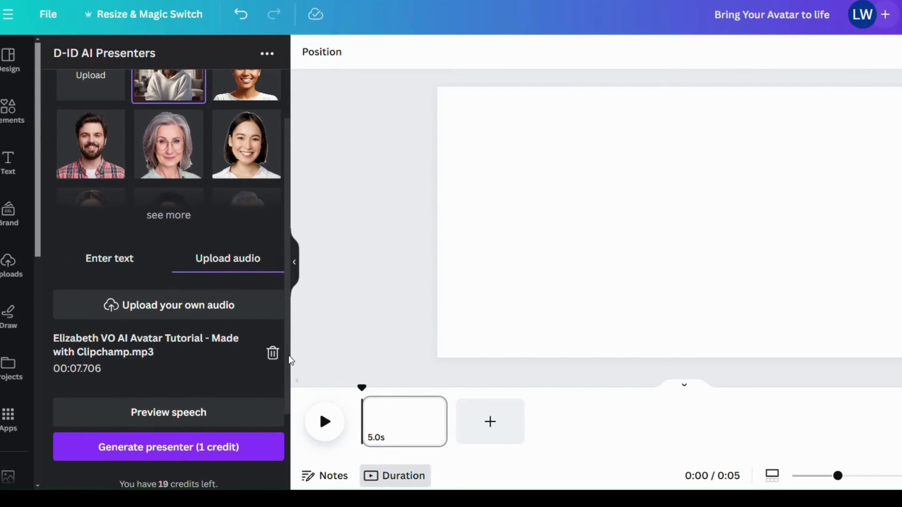
left_click(201, 418)
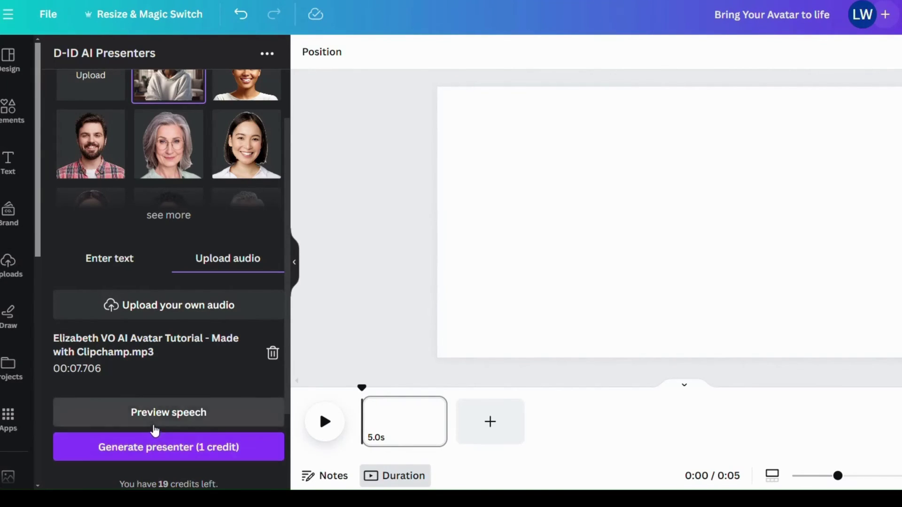
Generate the 7.6-second talking presenter clip for 1 credit and resize it to fill the 16:9 page.
left_click(152, 448)
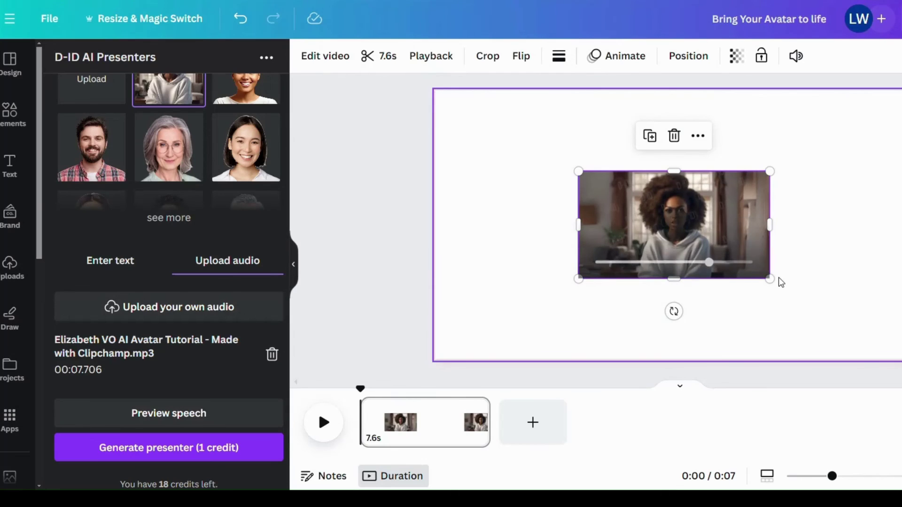
left_click_drag(771, 280, 886, 345)
left_click_drag(859, 256, 716, 175)
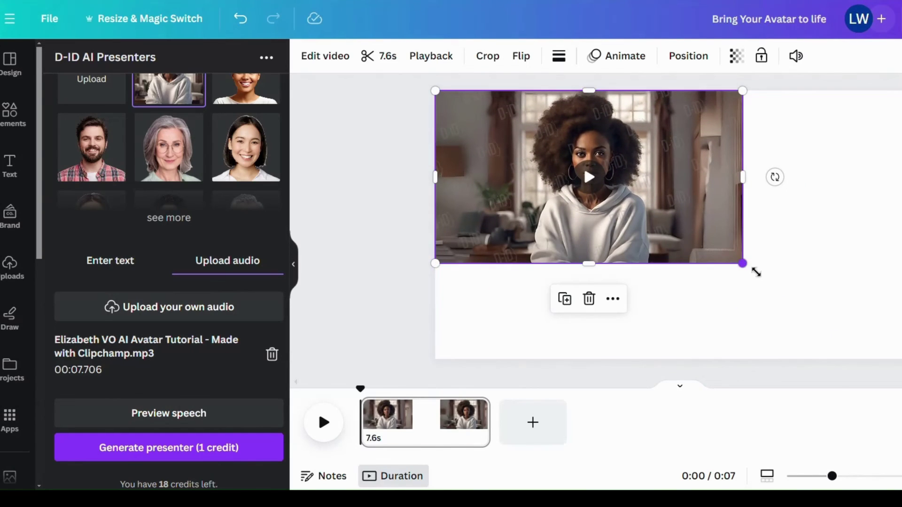
left_click_drag(755, 271, 900, 360)
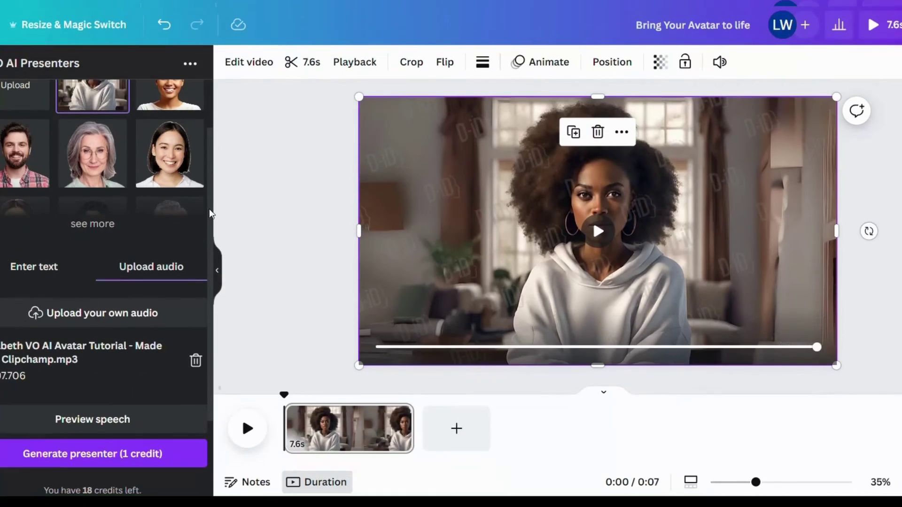
scroll(211, 202, "up", 1)
scroll(211, 188, "up", 1)
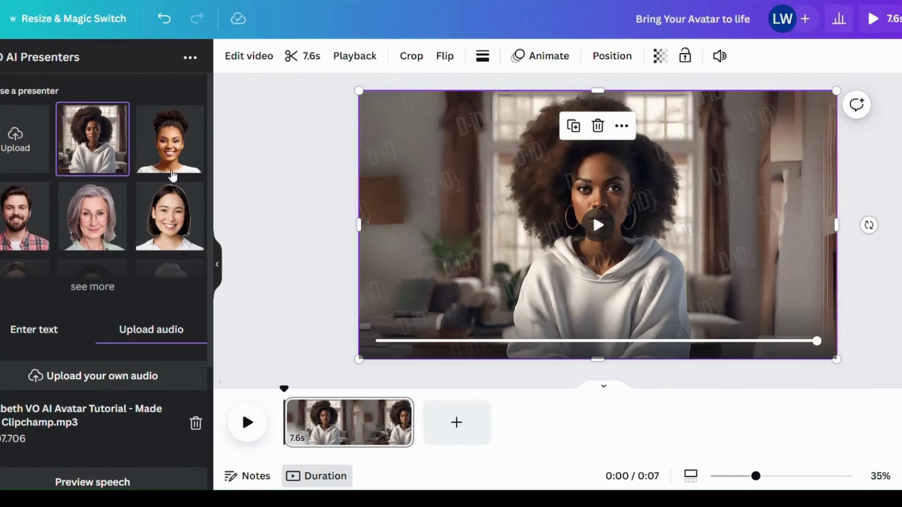